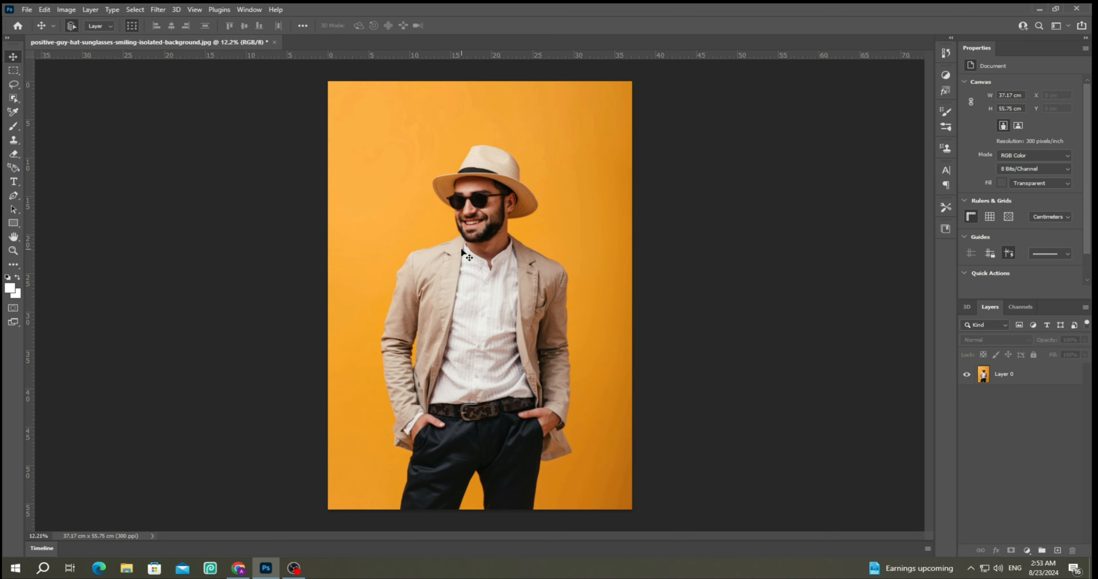
# Select the man on Layer 0 with the Object Selection tool and copy the selection to a new layer
pyautogui.moveTo(13, 98); pyautogui.dragTo(69, 100)
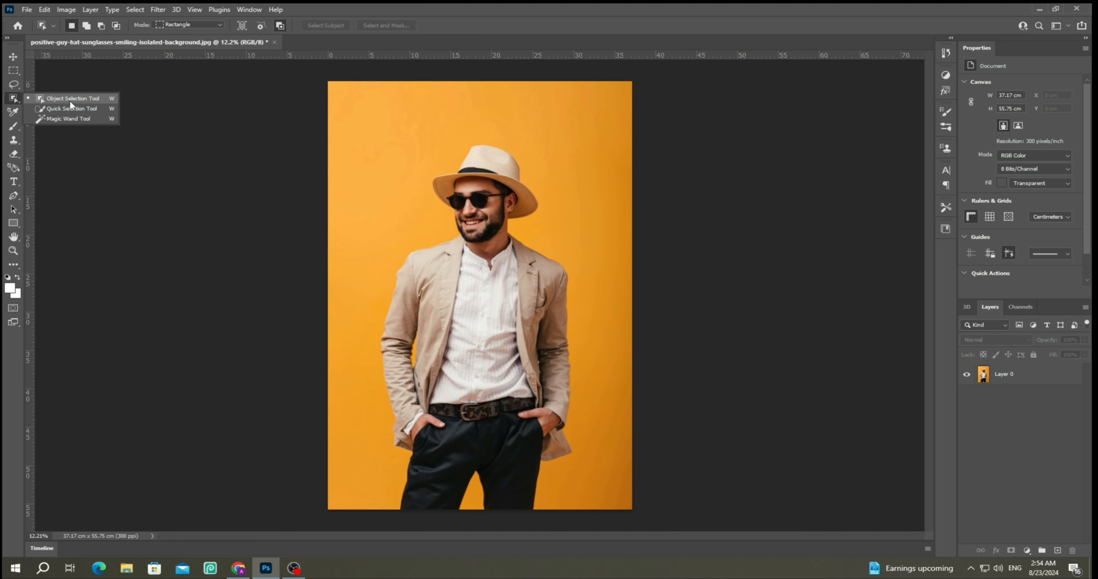
pyautogui.click(69, 100)
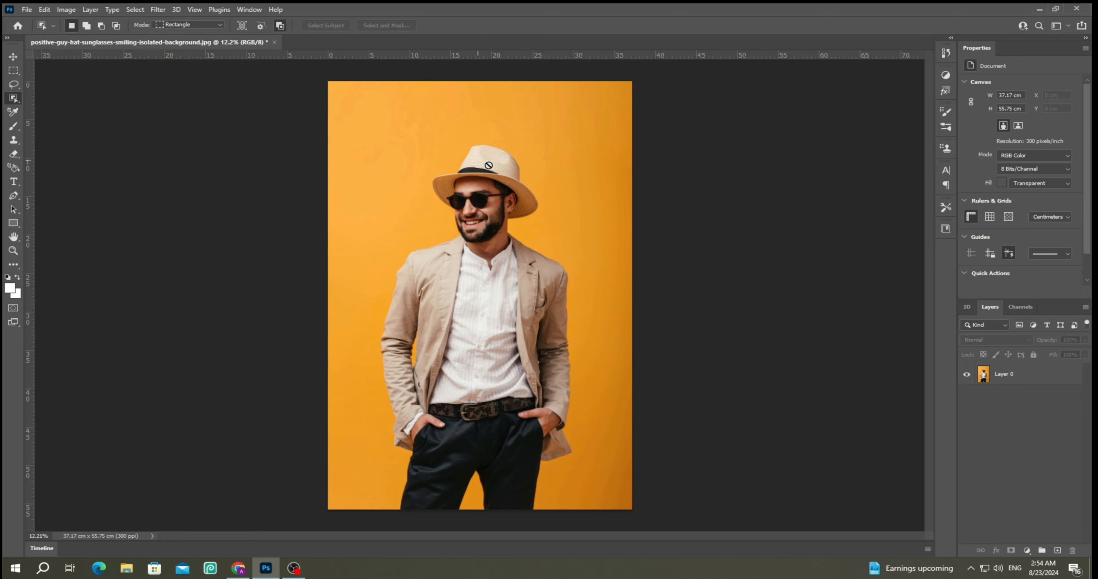
pyautogui.click(1025, 371)
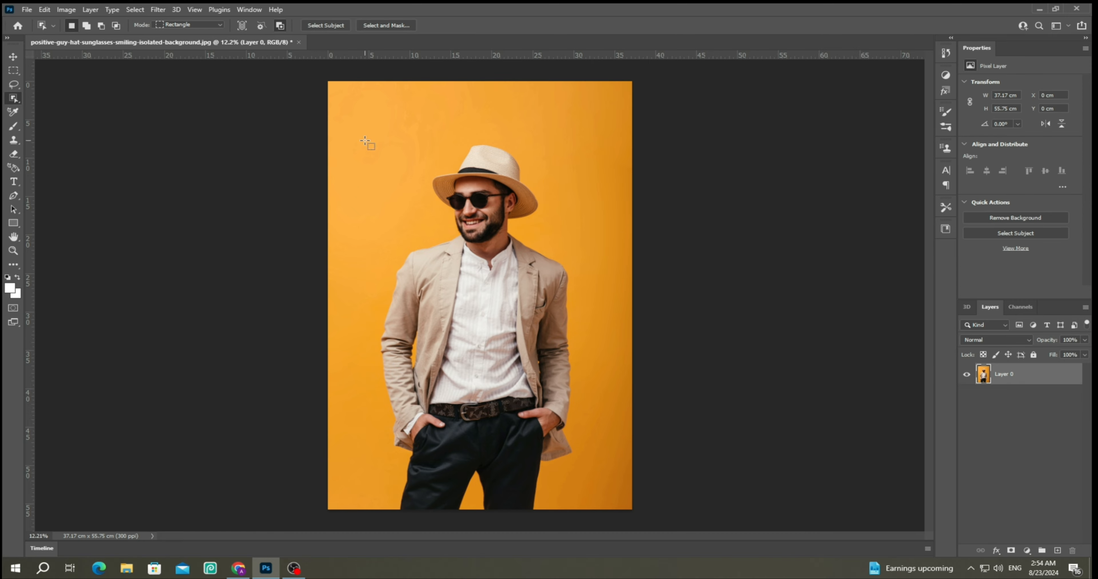
pyautogui.moveTo(358, 127); pyautogui.dragTo(596, 510)
pyautogui.scroll(1, 494, 204)
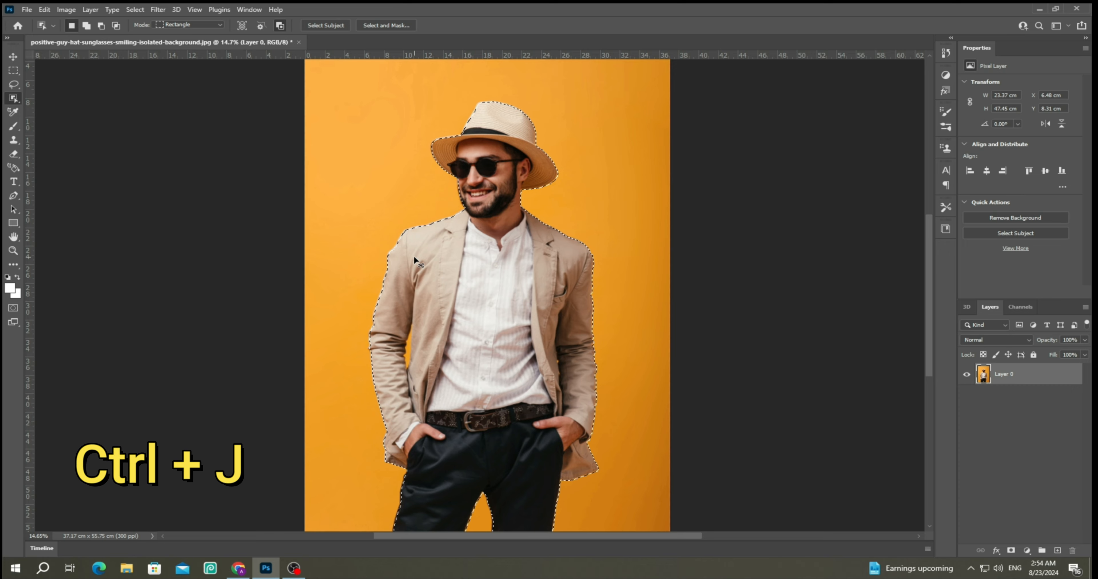
pyautogui.hotkey('ctrl', 'j')
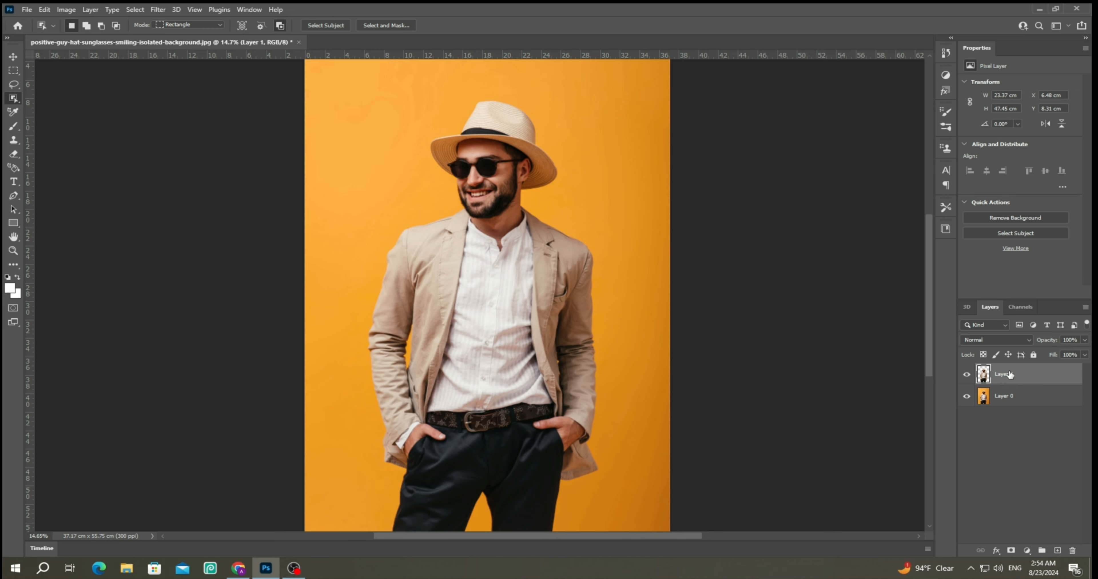
pyautogui.press('v')
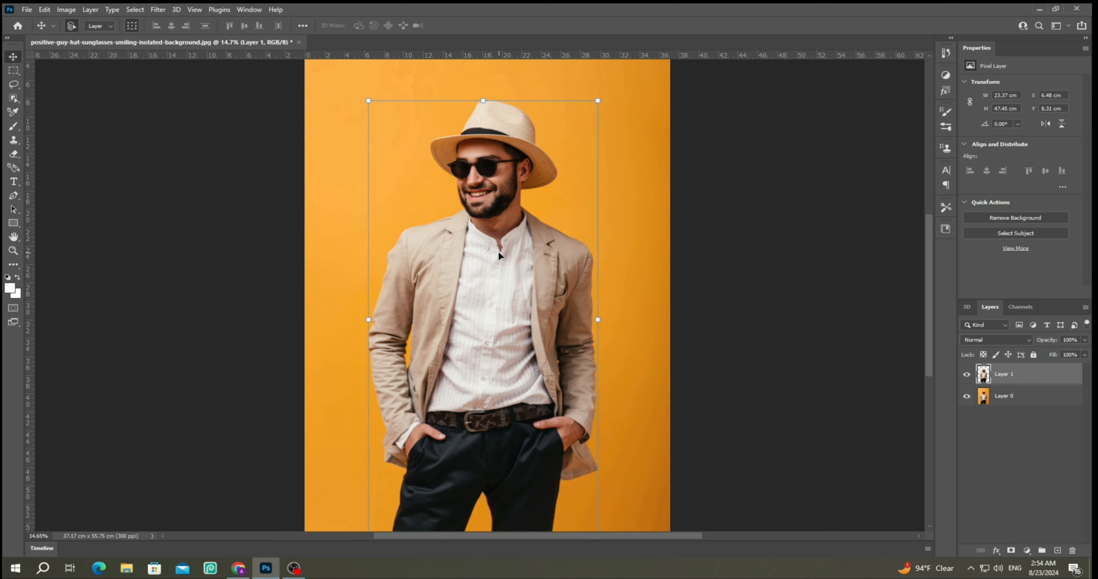
pyautogui.click(691, 259)
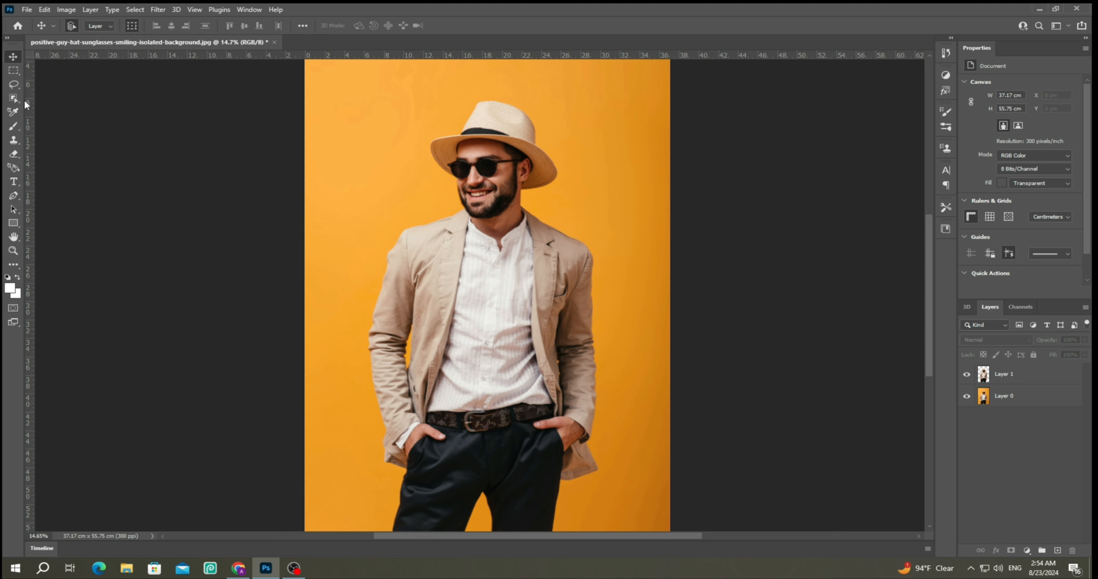
# Add a white placeholder text line, enlarge it to about 26 cm wide and place it across the man's chest
pyautogui.click(13, 182)
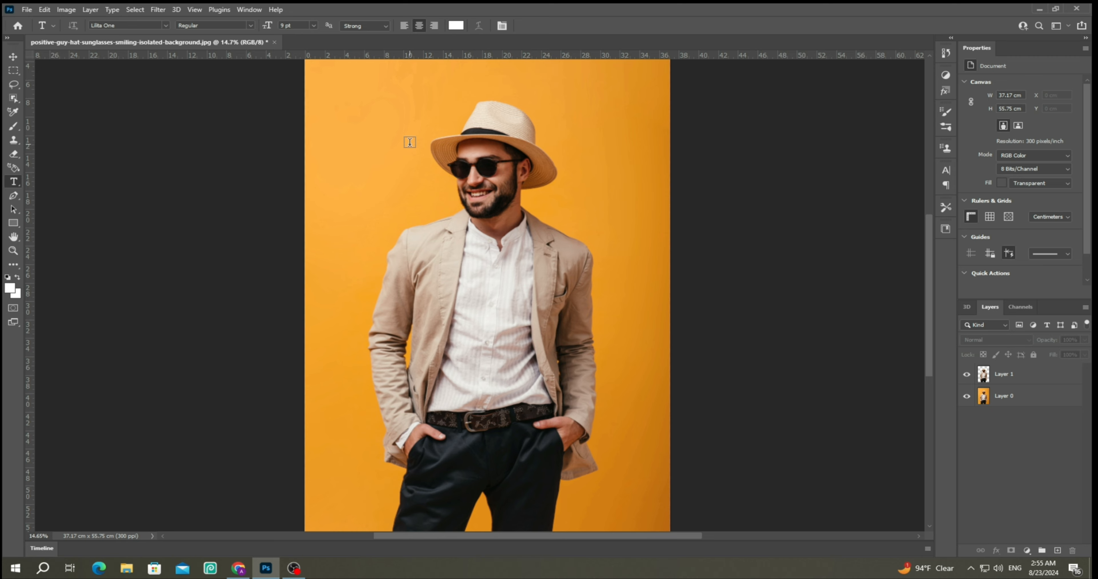
pyautogui.click(394, 115)
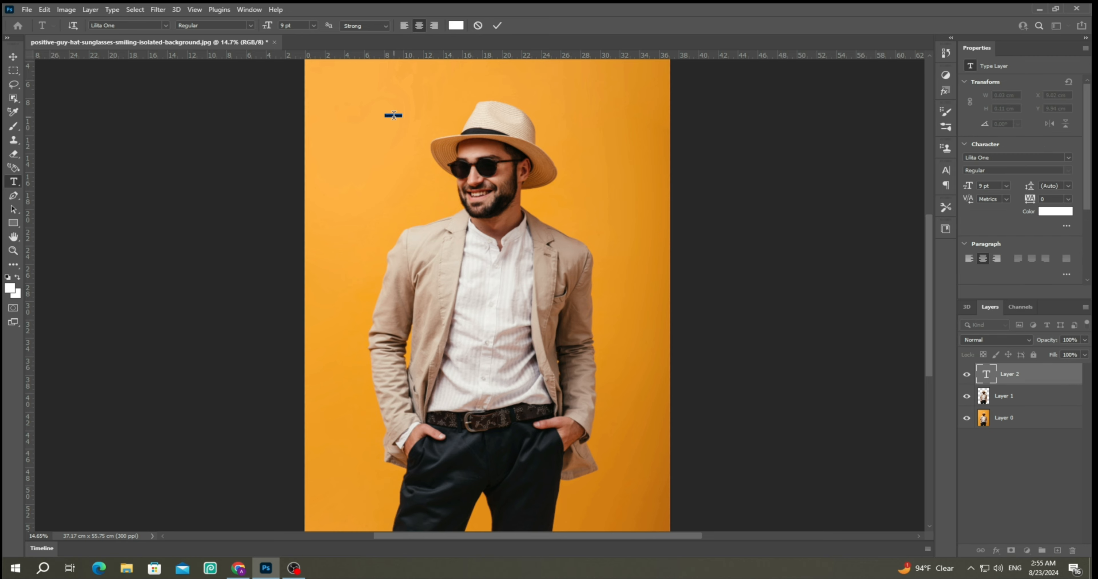
pyautogui.click(19, 55)
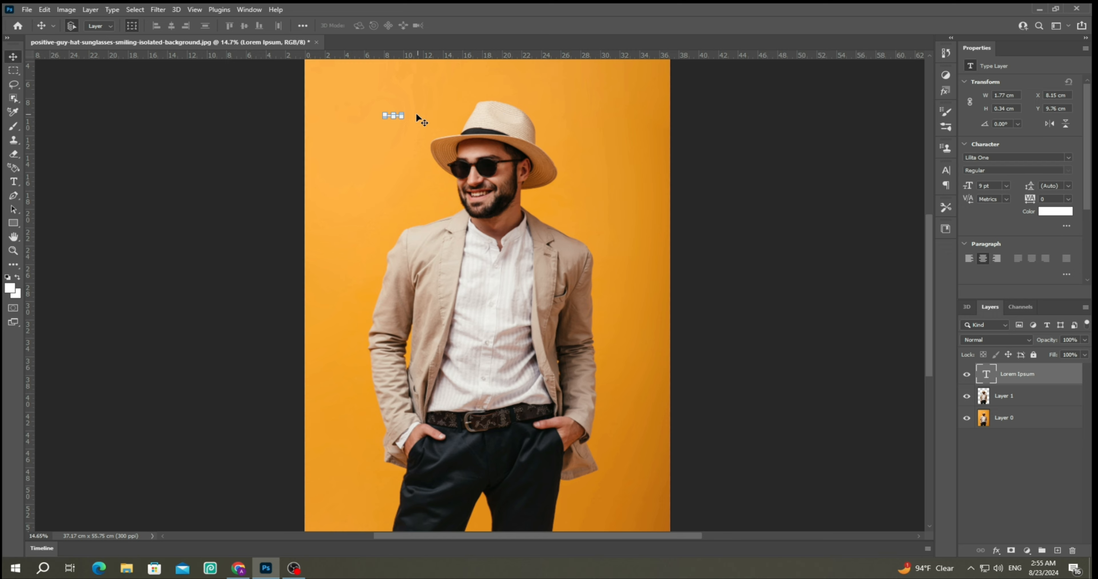
pyautogui.hotkey('ctrl', 't')
pyautogui.moveTo(404, 118); pyautogui.dragTo(617, 276)
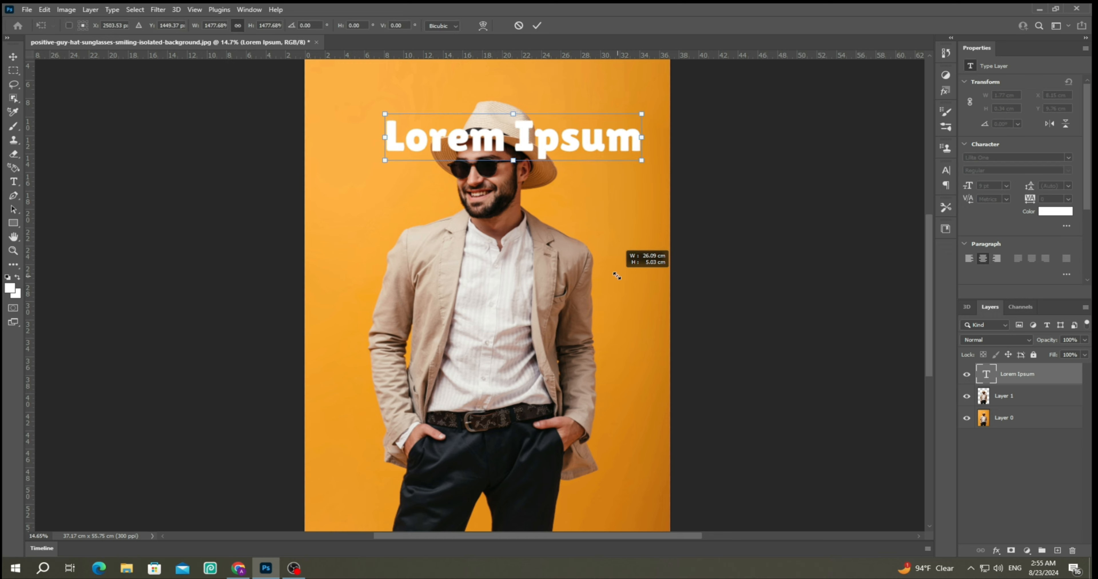
pyautogui.moveTo(597, 149); pyautogui.dragTo(546, 262)
pyautogui.press('Return')
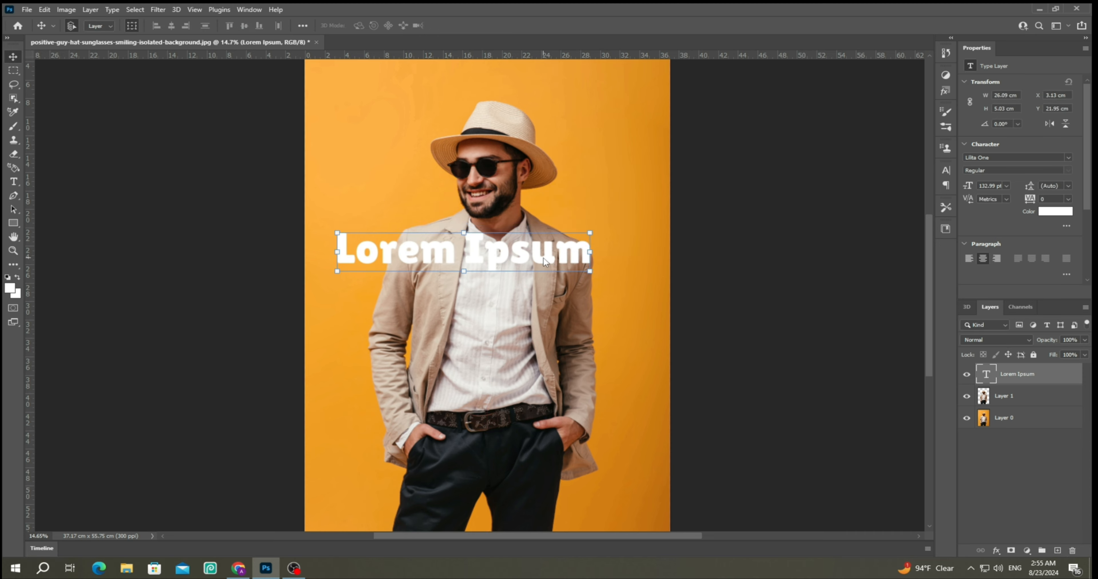
# Replace the placeholder text with "Style King" and enlarge it to about 30 cm wide across the man's chest
pyautogui.doubleClick(547, 257)
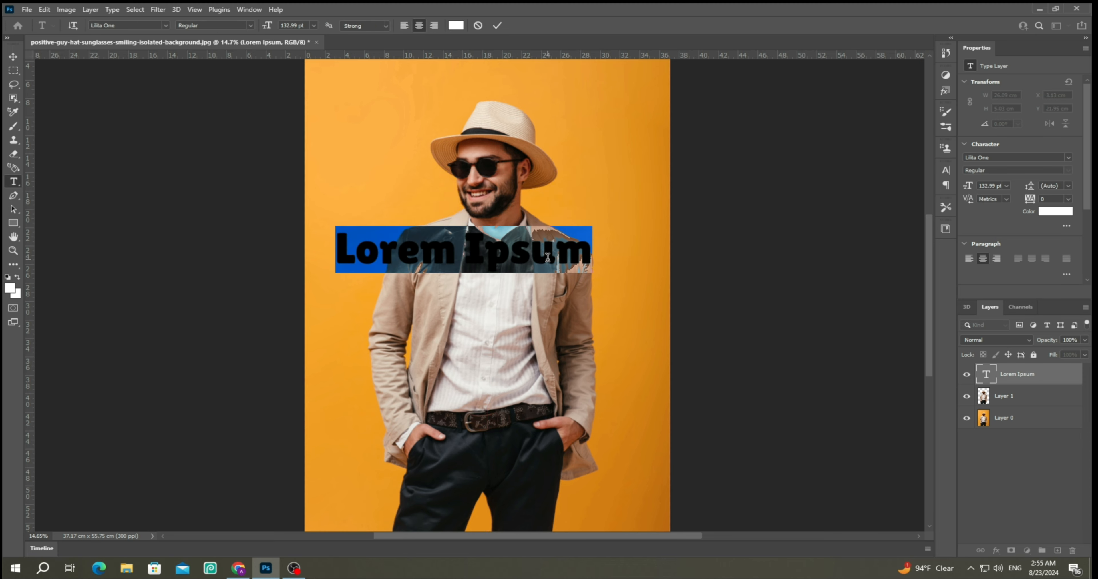
pyautogui.press('BackSpace')
pyautogui.write('S')
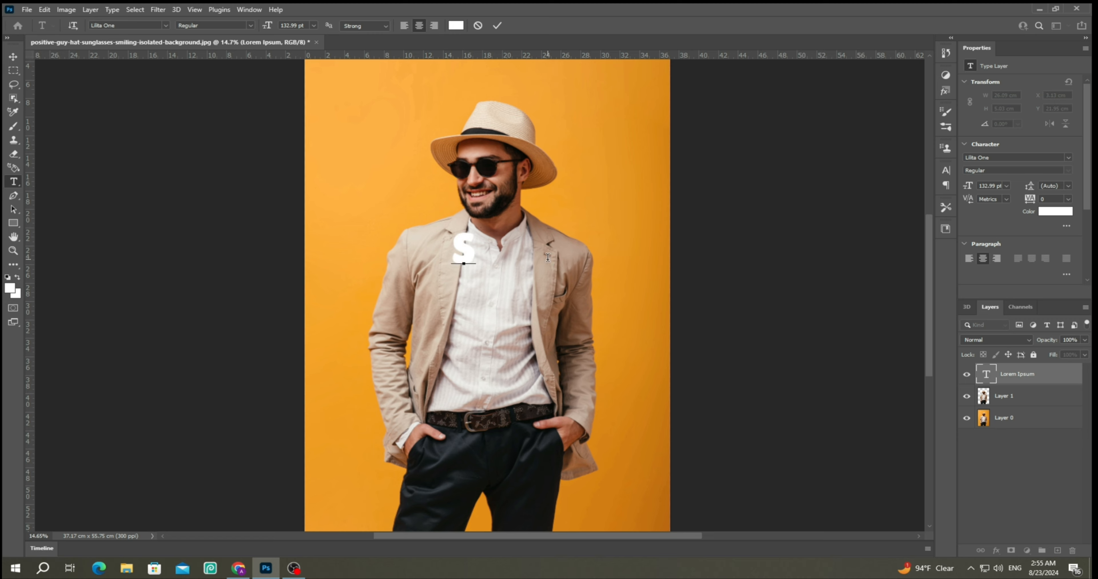
pyautogui.write('tyle')
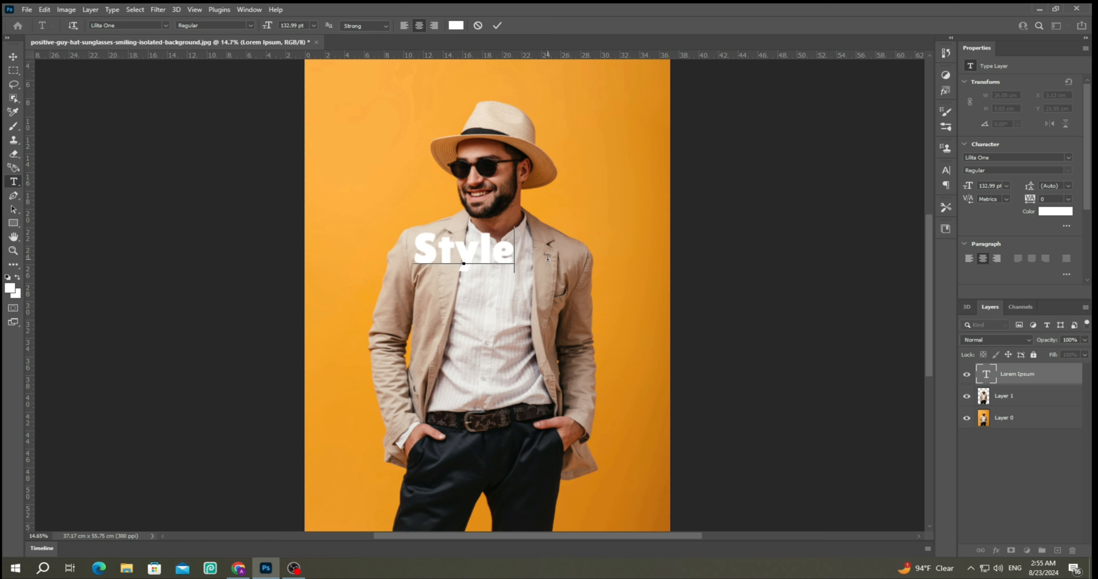
pyautogui.write(' Kin')
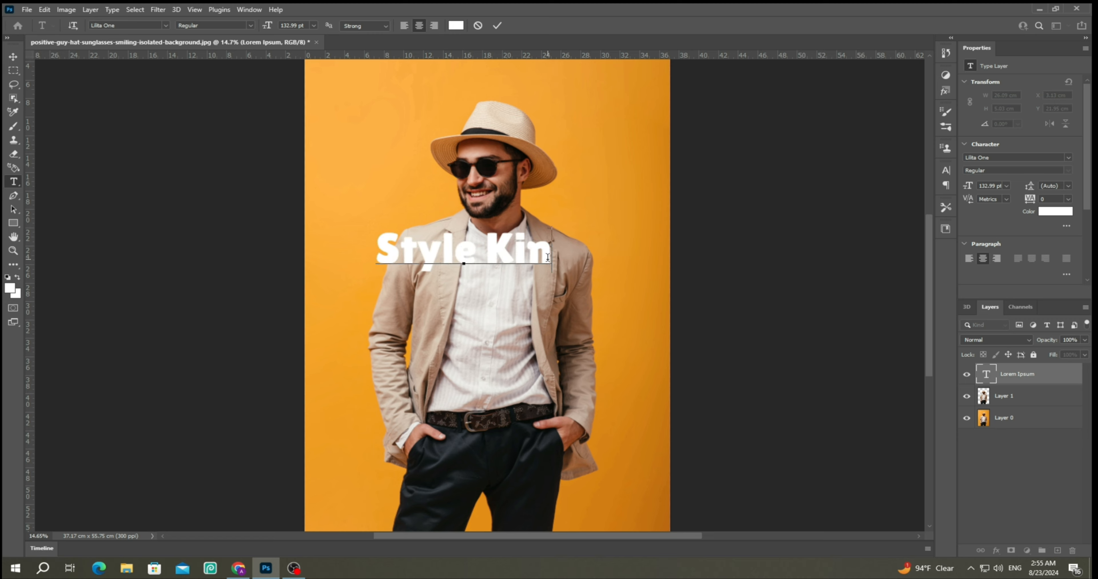
pyautogui.write('k')
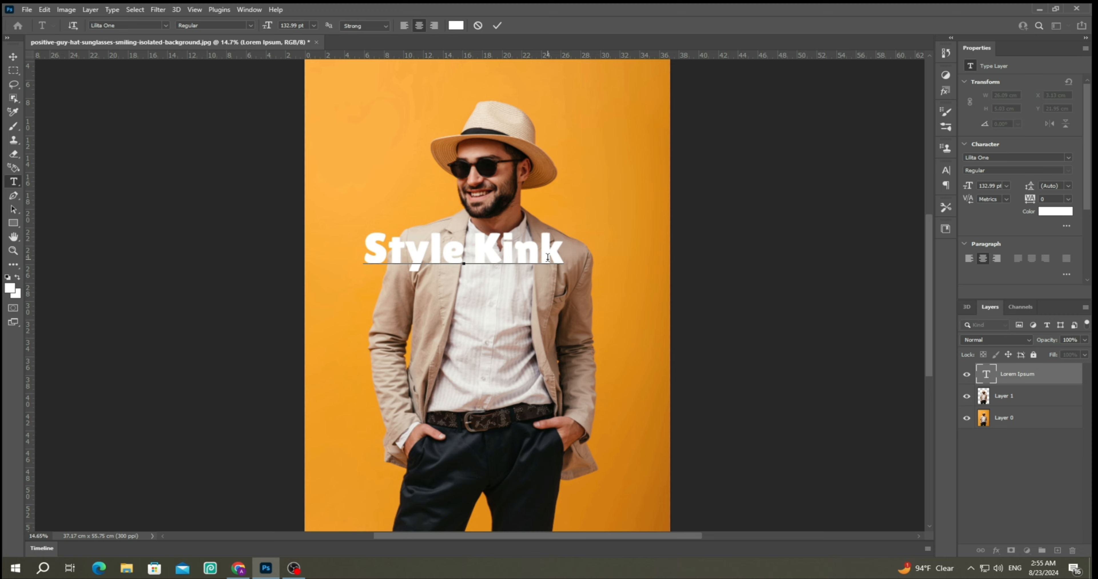
pyautogui.press('BackSpace')
pyautogui.write('g')
pyautogui.click(490, 26)
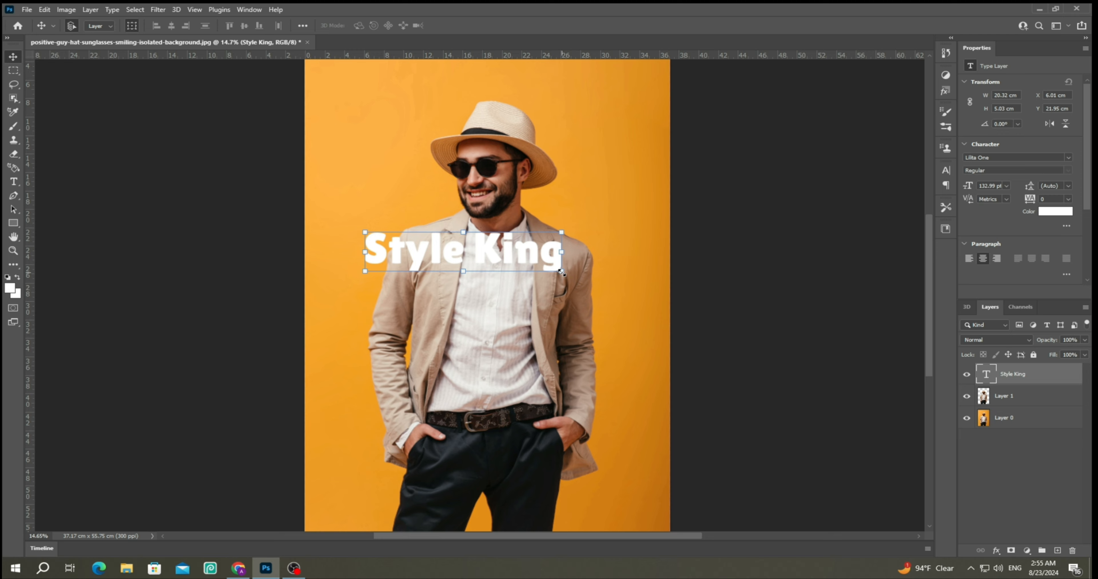
pyautogui.moveTo(561, 272); pyautogui.dragTo(608, 293)
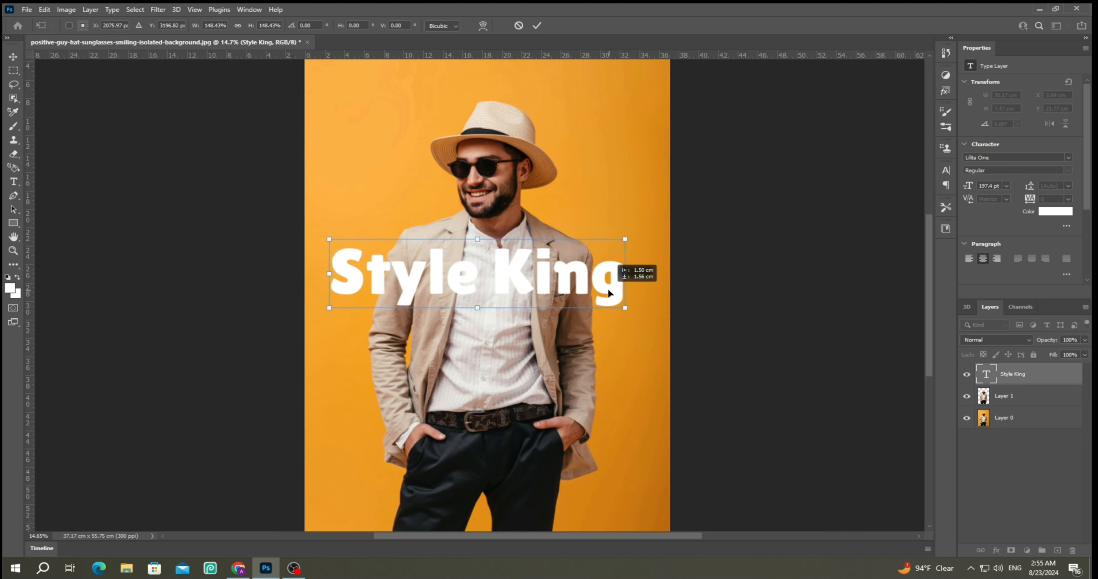
pyautogui.click(537, 25)
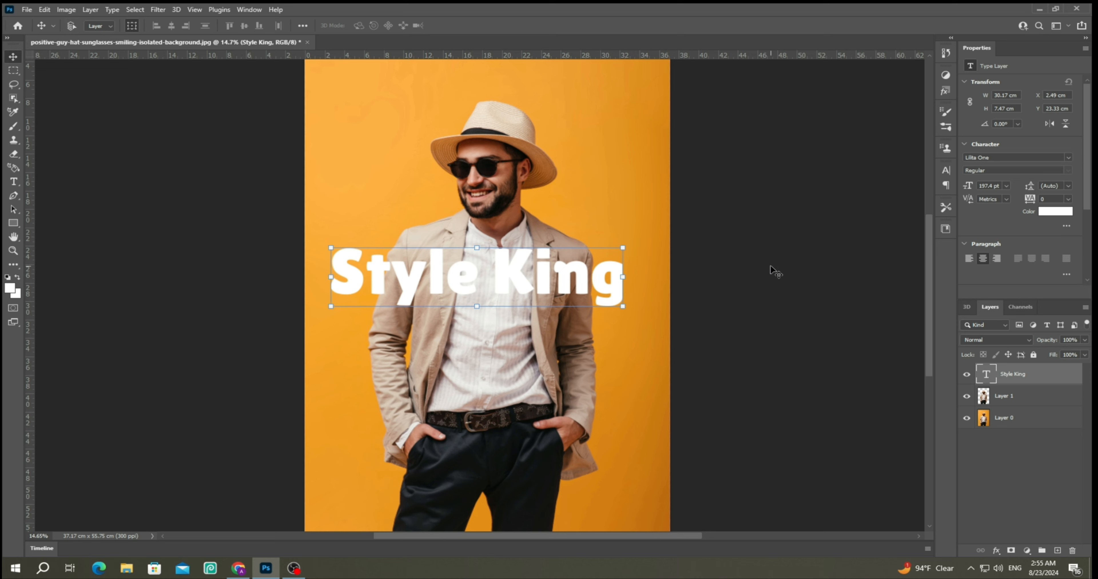
# Duplicate the Style King text layer and move the copy between the cutout Layer 1 and Layer 0
pyautogui.hotkey('ctrl', 'j')
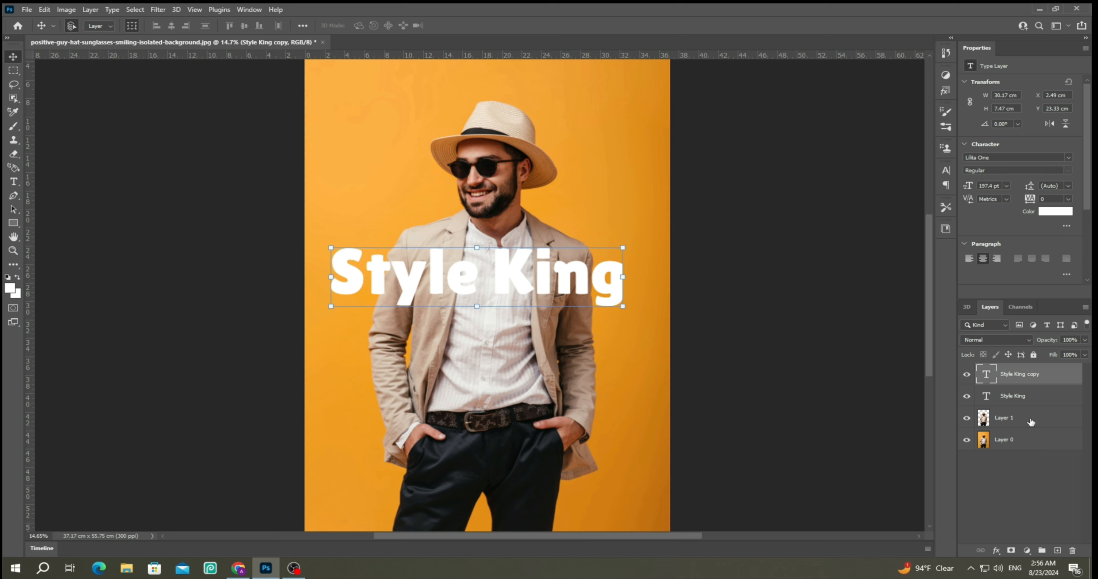
pyautogui.click(1039, 398)
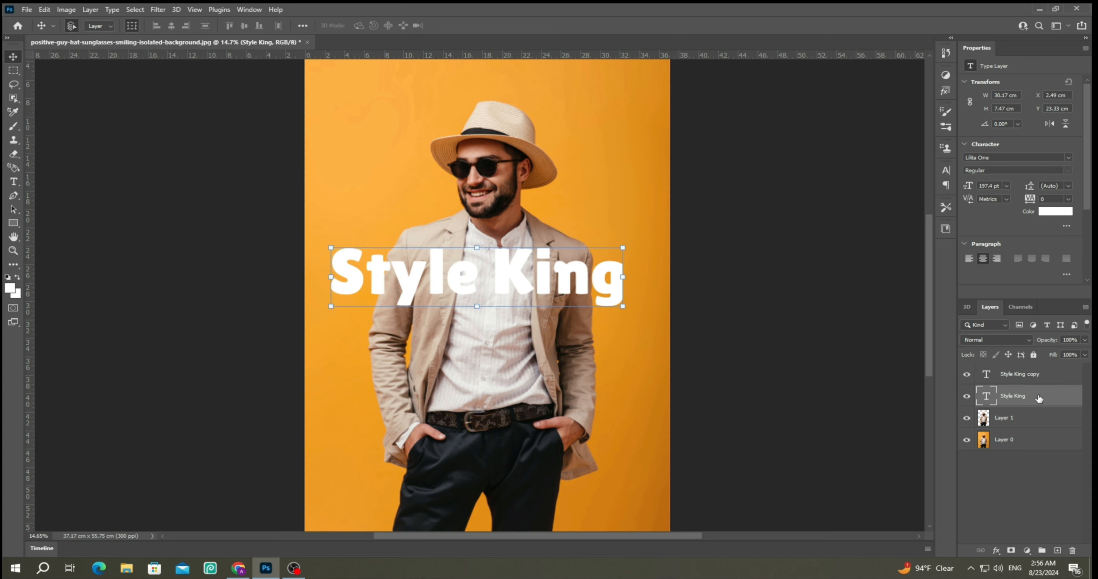
pyautogui.click(1041, 375)
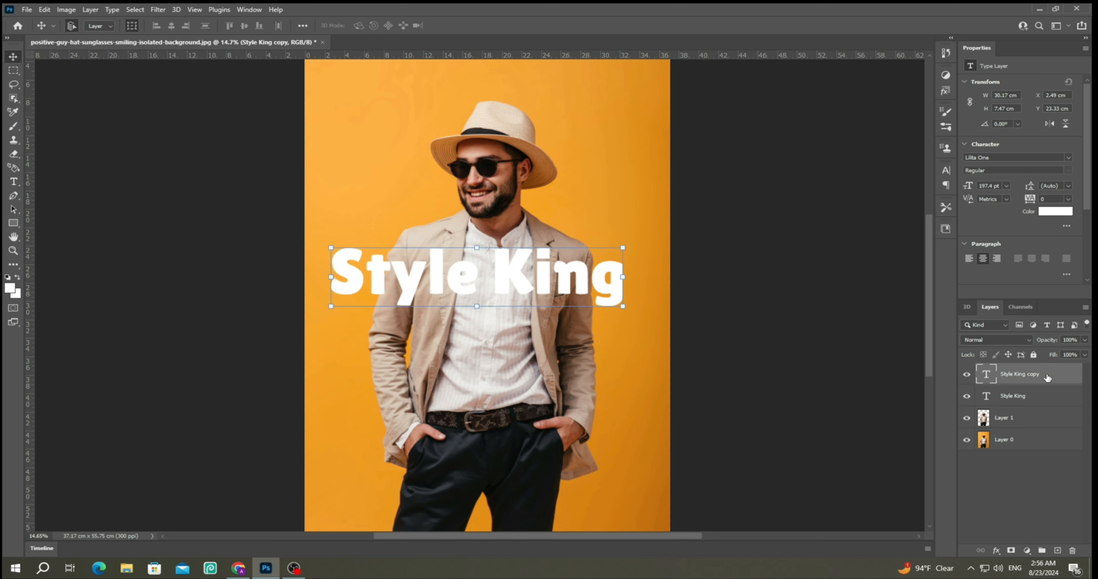
pyautogui.moveTo(1047, 377); pyautogui.dragTo(1043, 428)
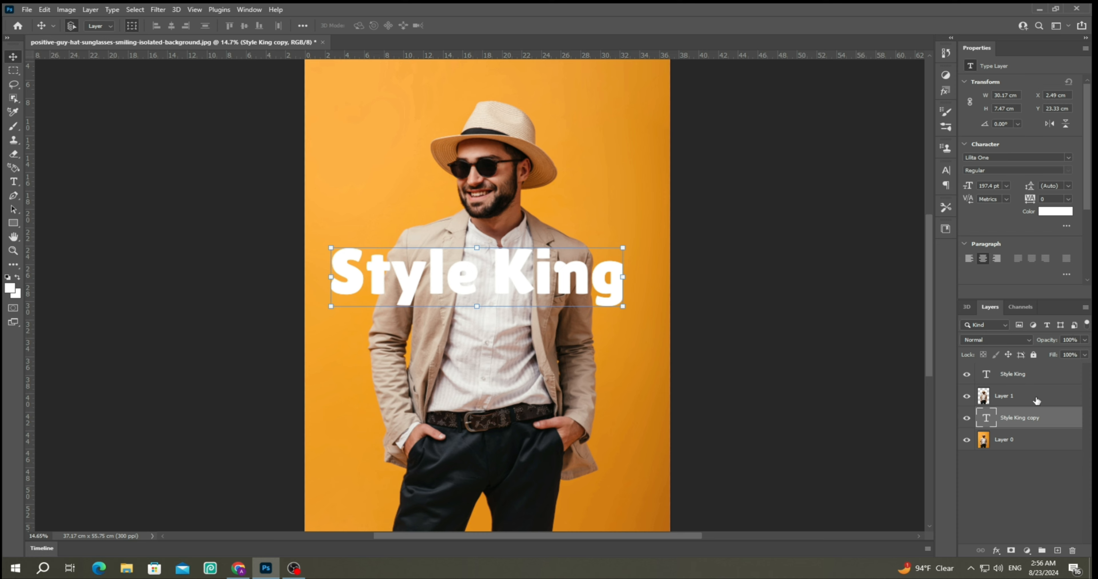
# Set the fill of the topmost Style King text layer to 0%
pyautogui.click(1035, 376)
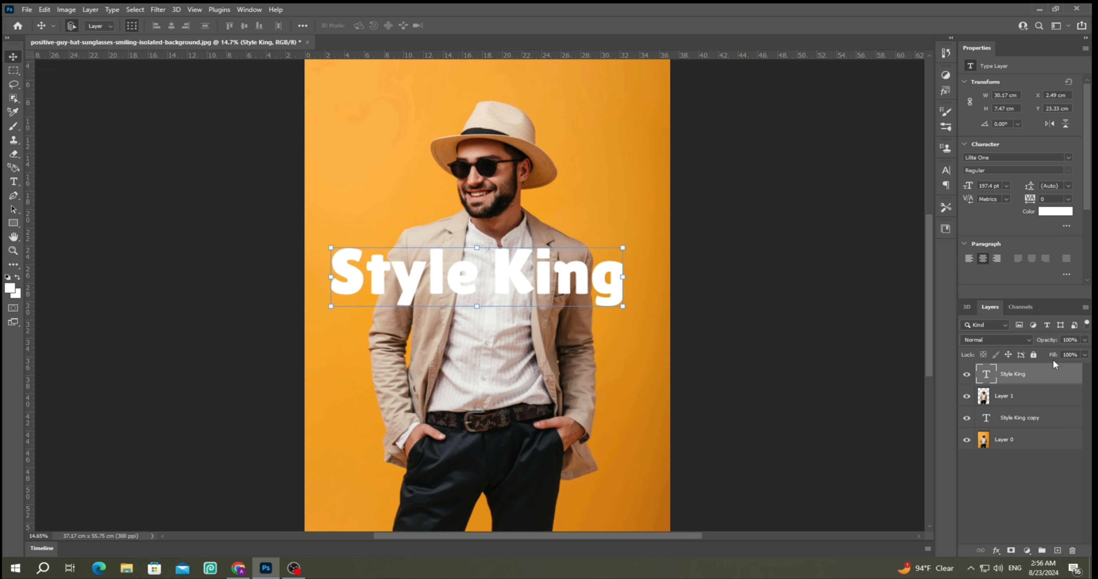
pyautogui.click(1085, 355)
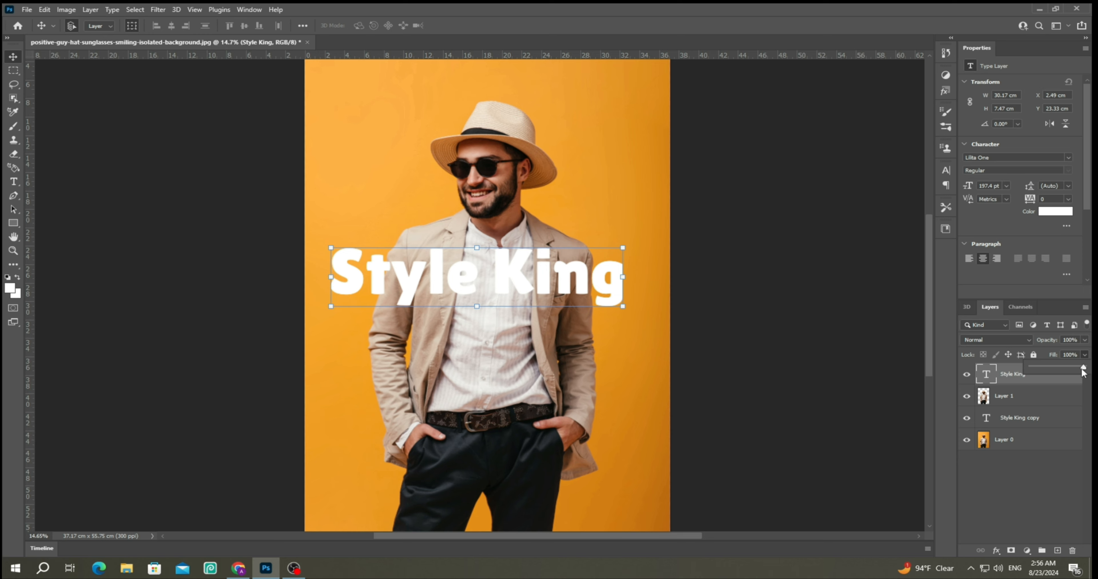
pyautogui.moveTo(1086, 367); pyautogui.dragTo(1055, 368)
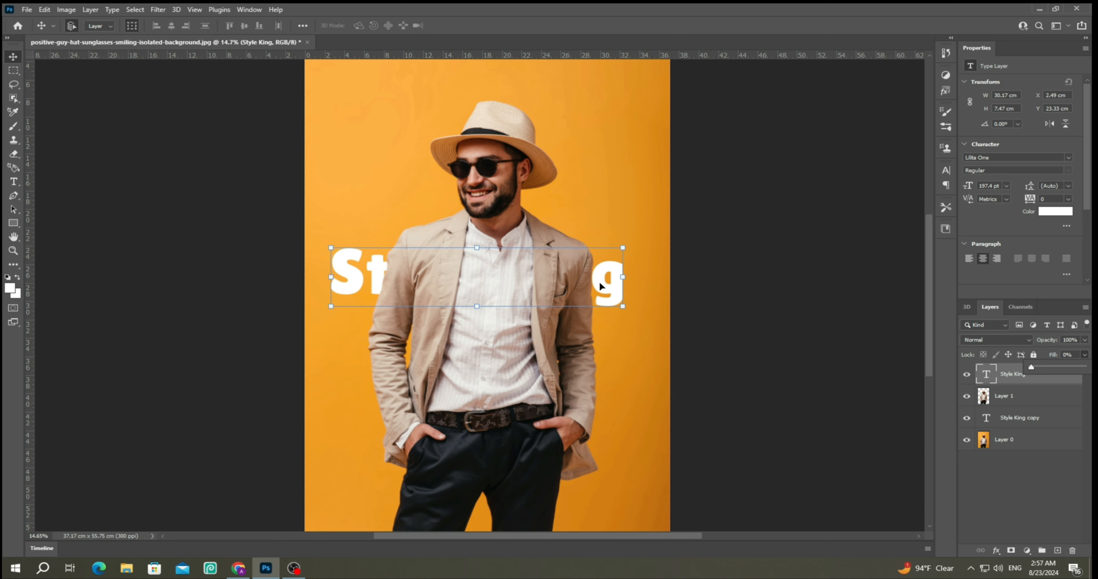
pyautogui.click(1012, 486)
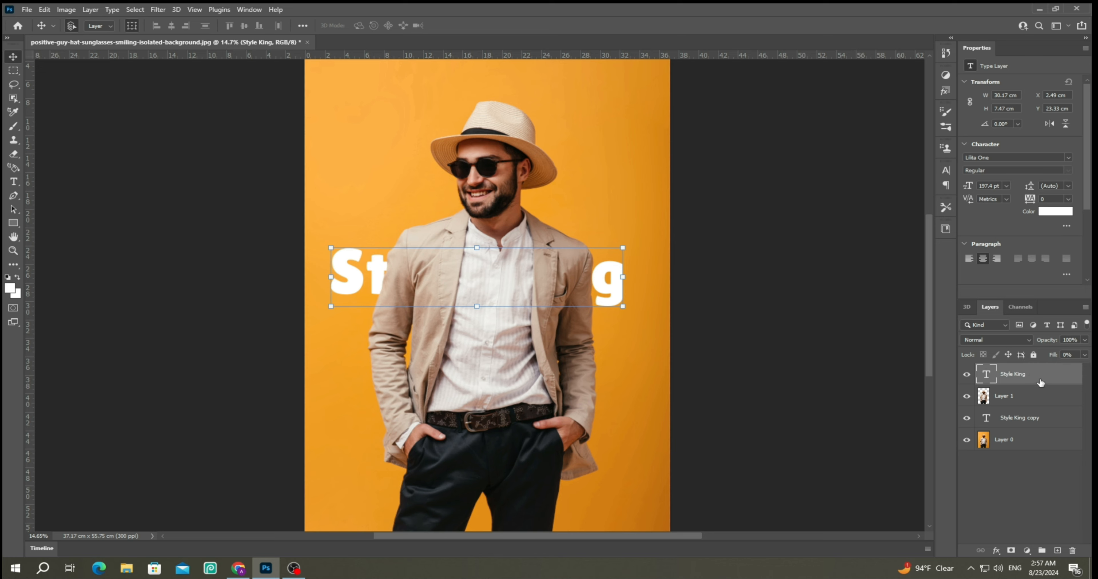
# Apply a thin white outside Stroke layer style at 100% opacity to the topmost Style King text layer
pyautogui.click(997, 551)
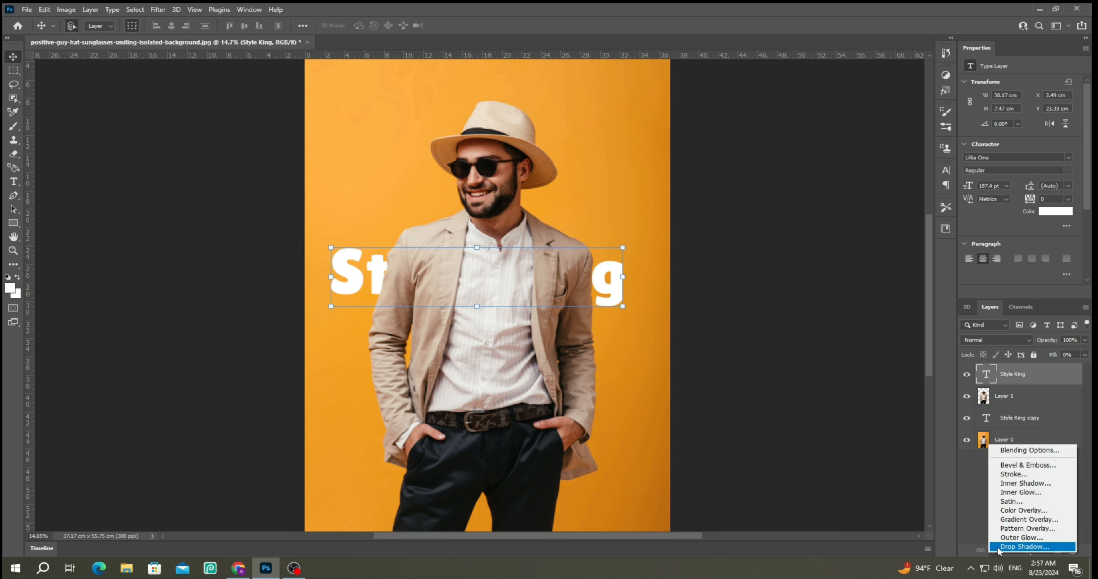
pyautogui.click(1006, 475)
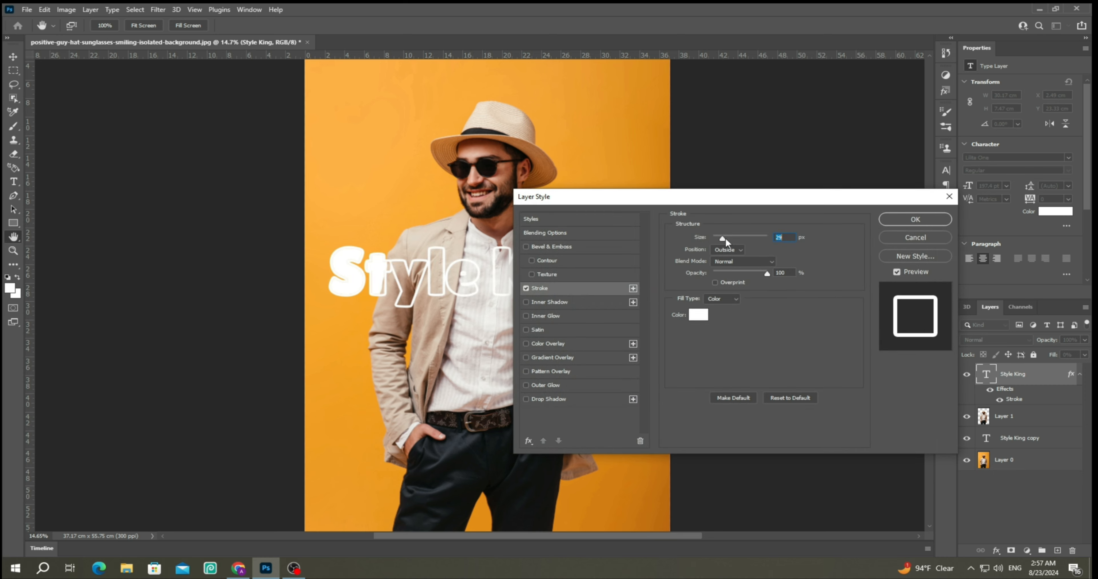
pyautogui.moveTo(723, 239); pyautogui.dragTo(718, 238)
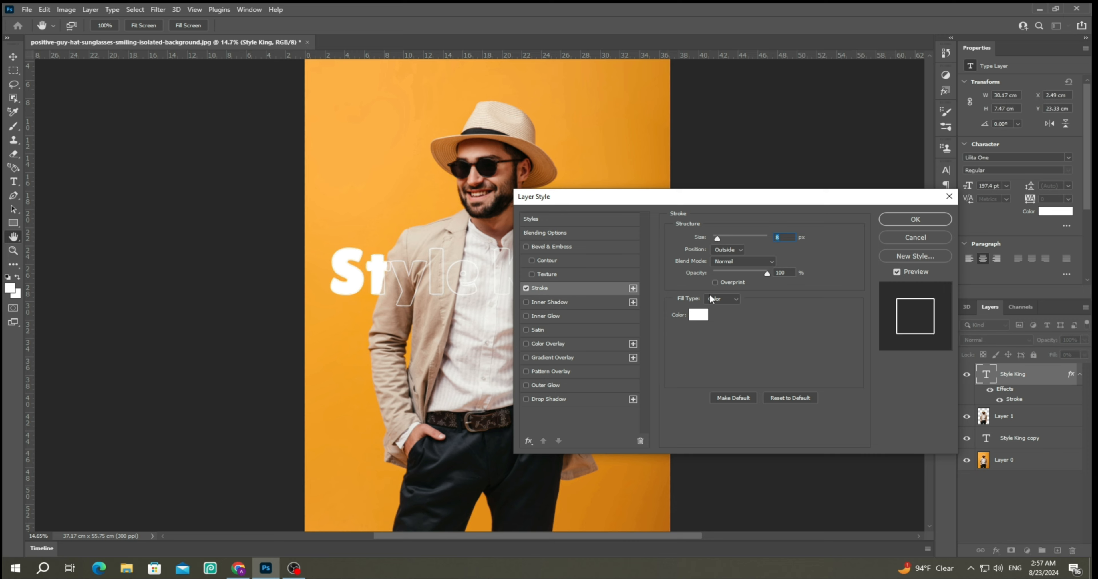
pyautogui.click(699, 316)
pyautogui.moveTo(746, 219); pyautogui.dragTo(764, 202)
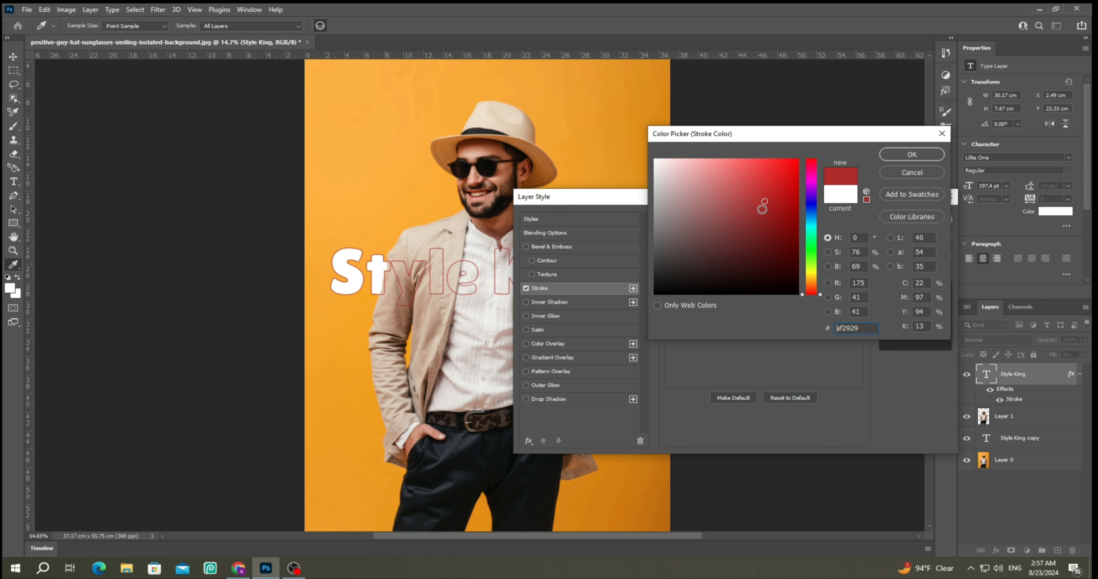
pyautogui.moveTo(765, 202); pyautogui.dragTo(649, 161)
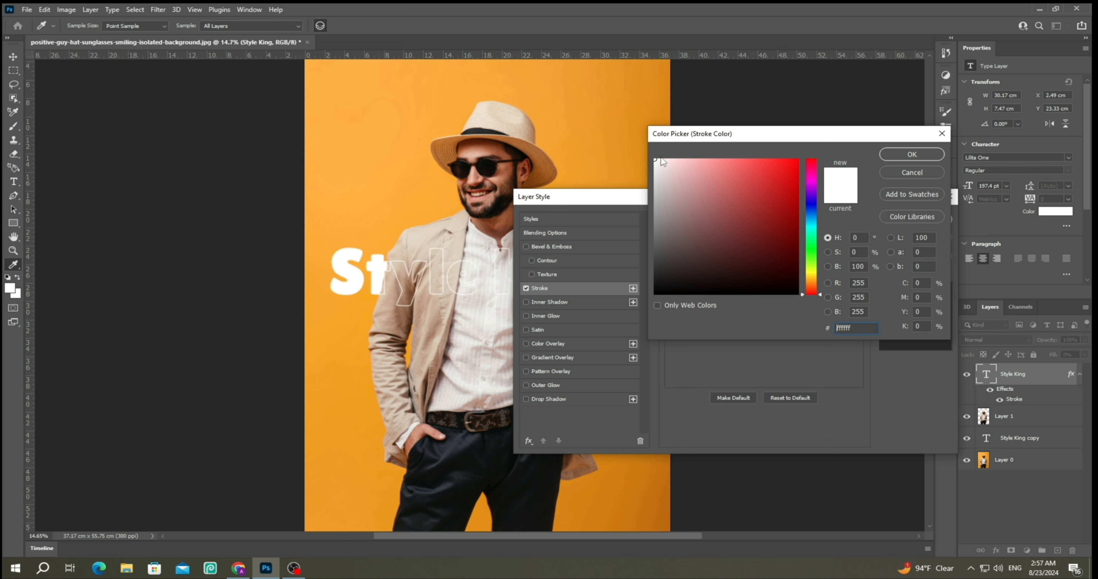
pyautogui.click(910, 154)
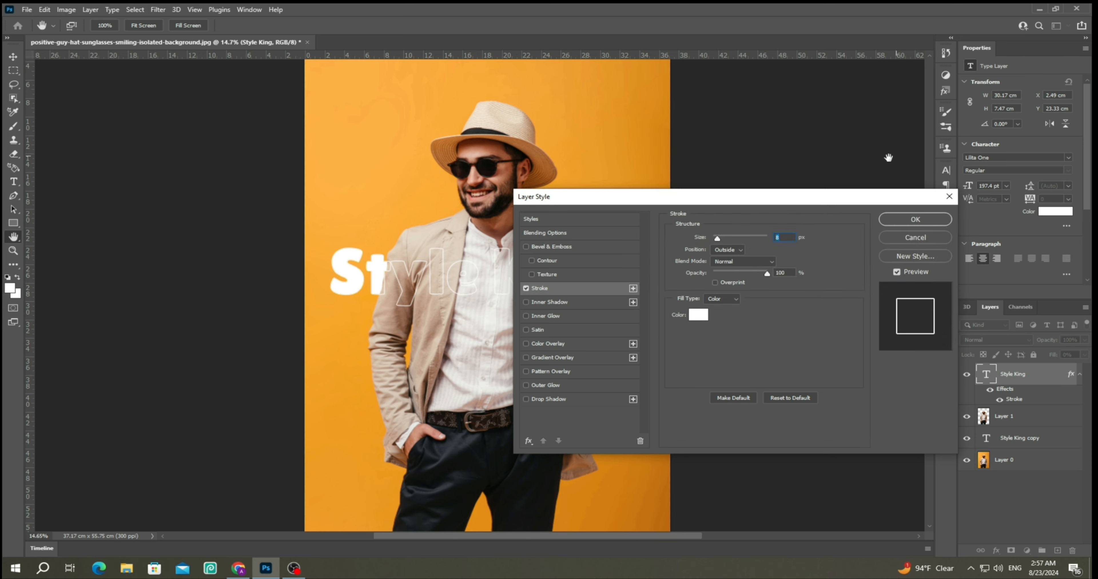
pyautogui.click(911, 221)
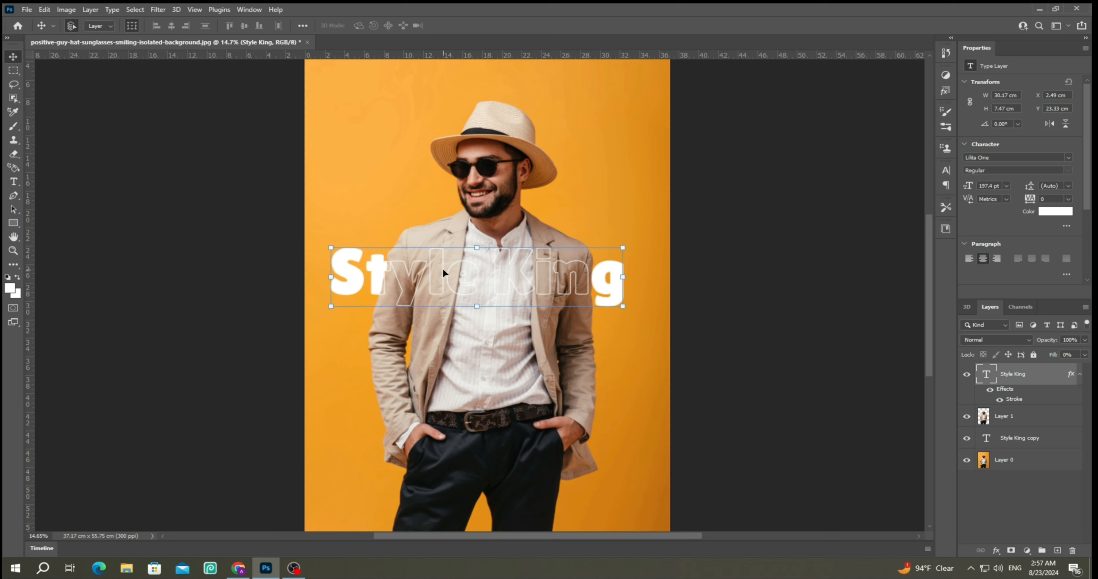
# Try moving only the outlined Style King text up over the man's face, and return it onto the solid text
pyautogui.moveTo(441, 271); pyautogui.dragTo(443, 181)
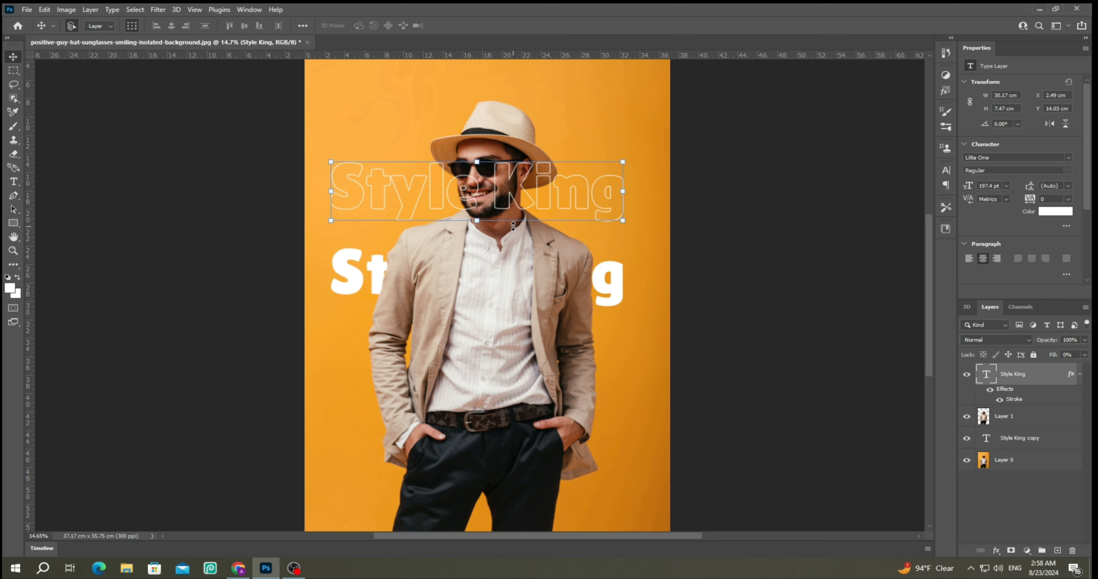
pyautogui.moveTo(512, 204); pyautogui.dragTo(513, 291)
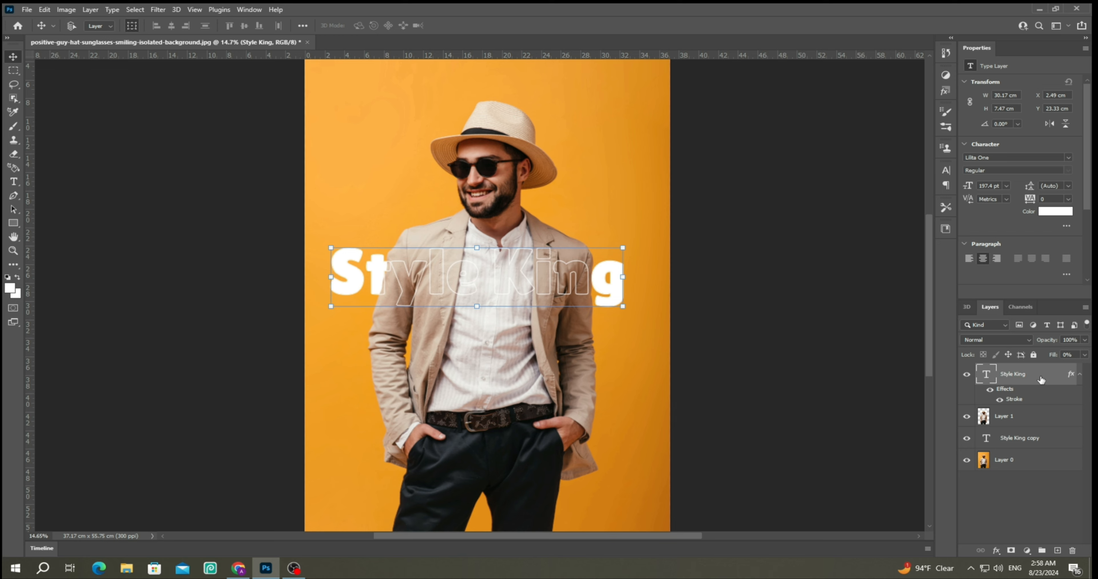
# Link the Style King and Style King copy text layers and move them together up to the man's shoulders
pyautogui.keyDown('ctrl'); pyautogui.click(1029, 438); pyautogui.keyUp('ctrl')
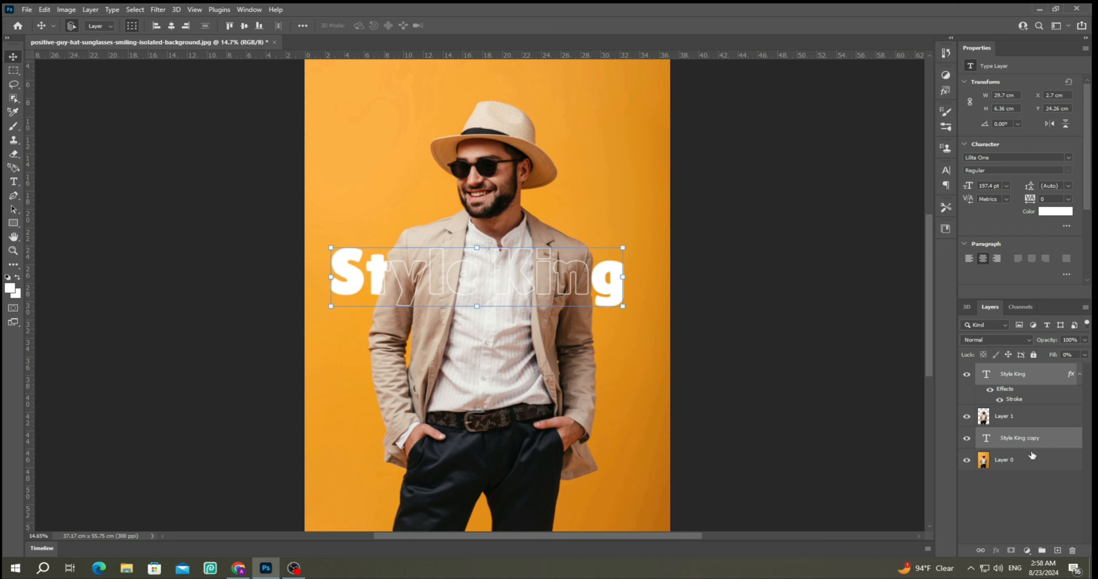
pyautogui.click(981, 551)
pyautogui.moveTo(602, 294); pyautogui.dragTo(619, 265)
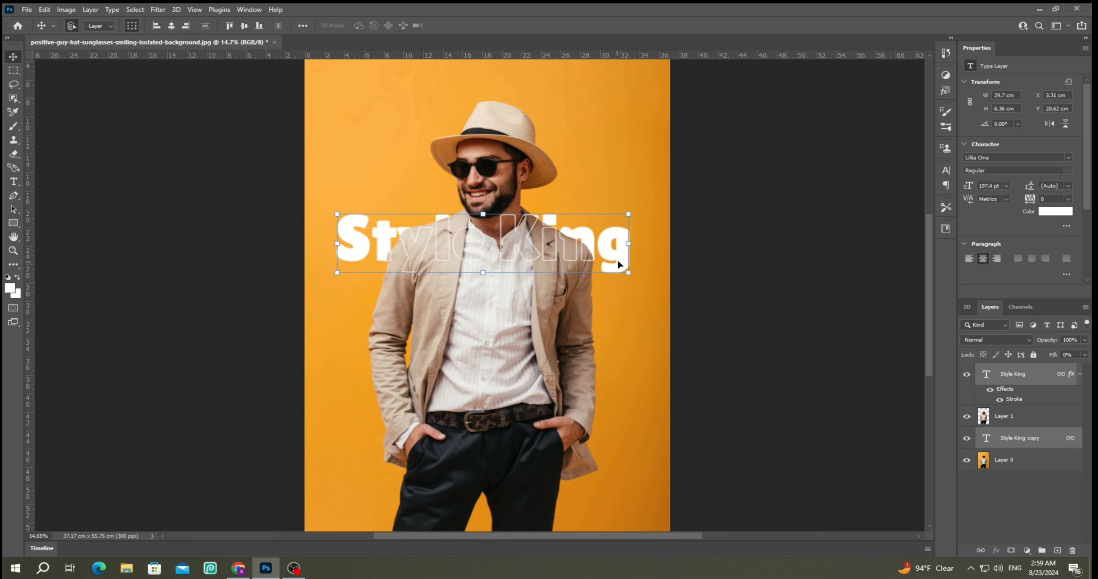
# Rotate the linked Style King texts about 25° clockwise, enlarge them to about 121%, center them diagonally across the man's chest, and deselect
pyautogui.moveTo(628, 218); pyautogui.dragTo(649, 271)
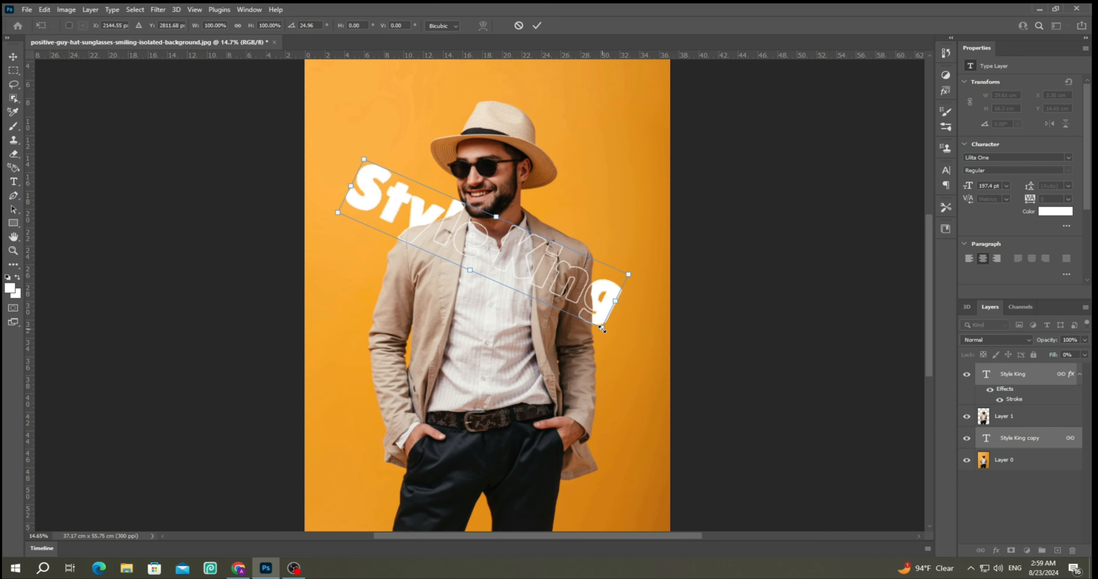
pyautogui.moveTo(600, 333); pyautogui.dragTo(646, 361)
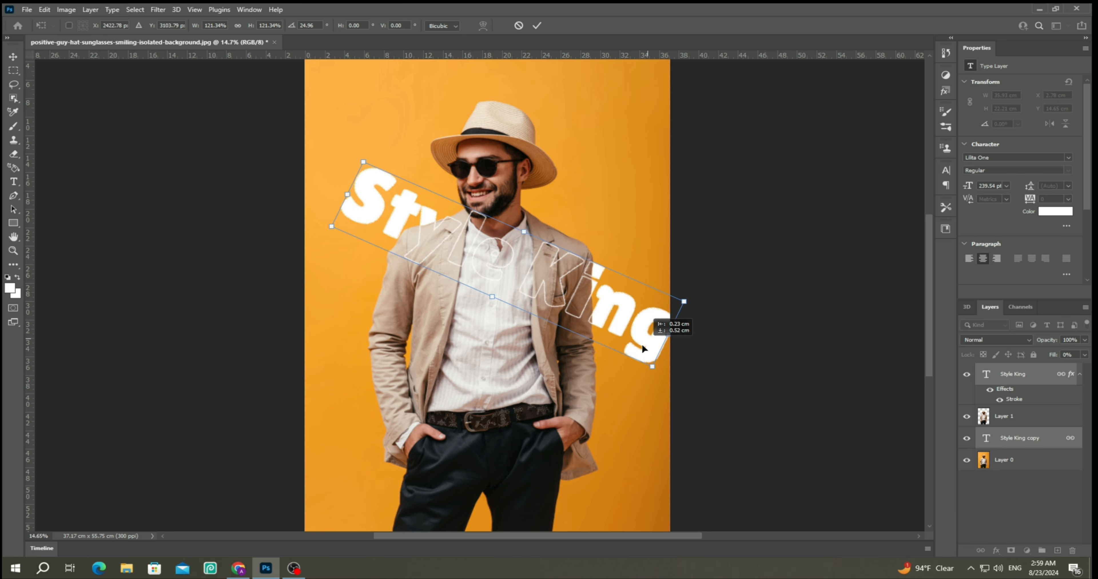
pyautogui.click(448, 264)
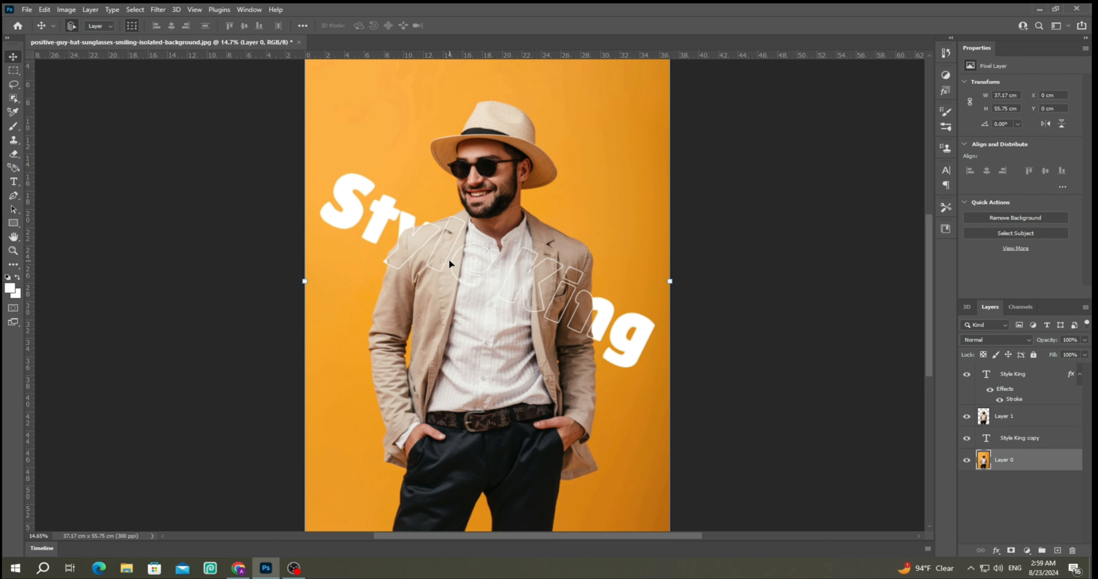
pyautogui.click(789, 170)
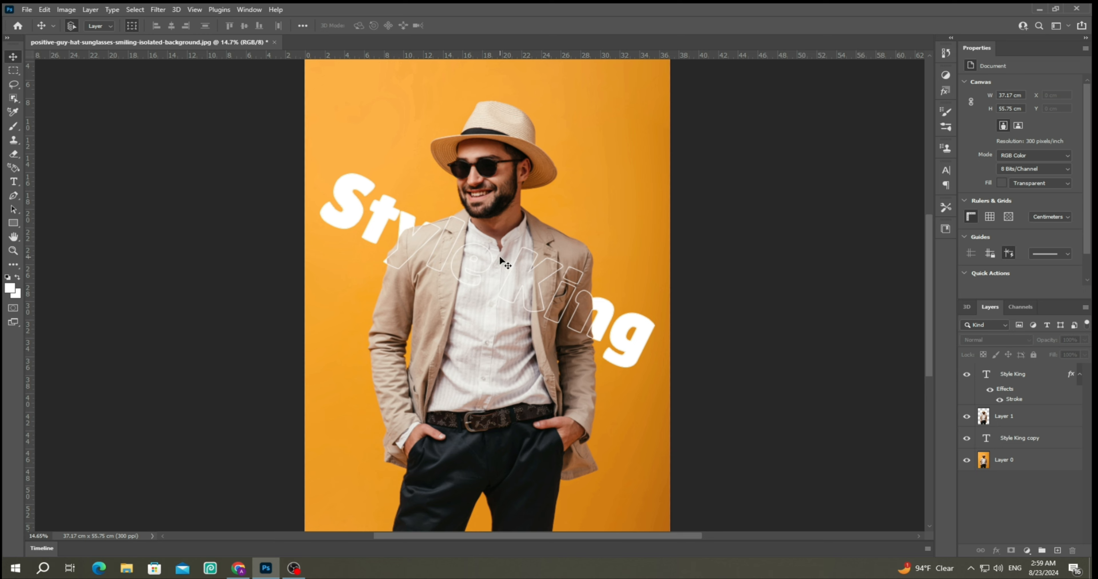